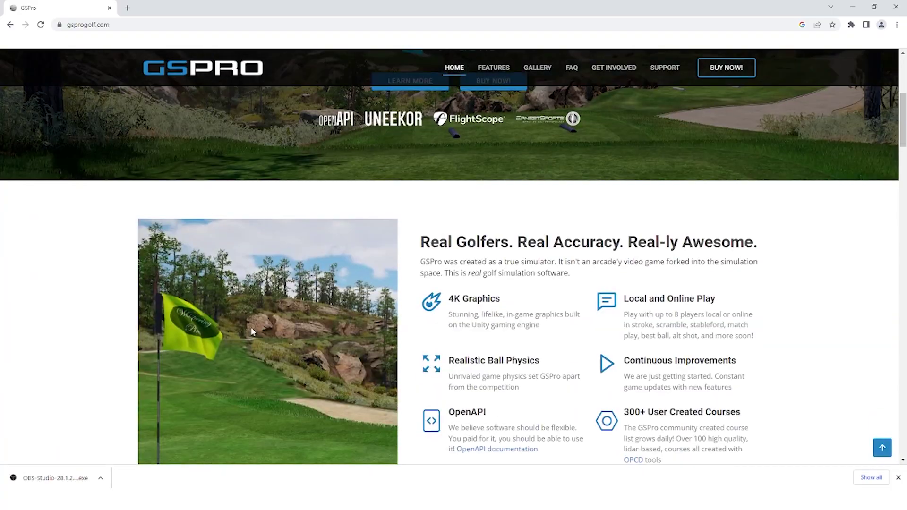
# Expand the gsprogolf.com FAQ entry on minimum and recommended system requirements.
pyautogui.scroll(-13, 254, 336)
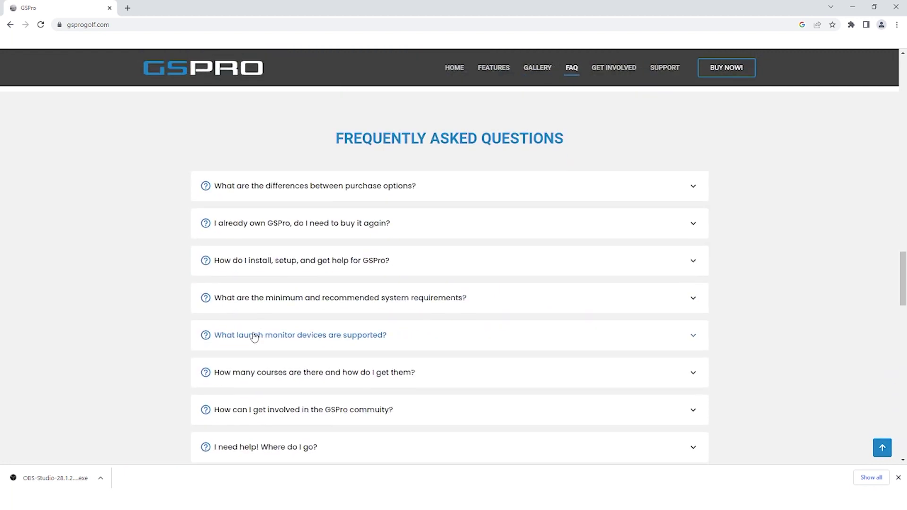
pyautogui.click(256, 299)
pyautogui.scroll(-5, 225, 342)
pyautogui.scroll(1, 208, 340)
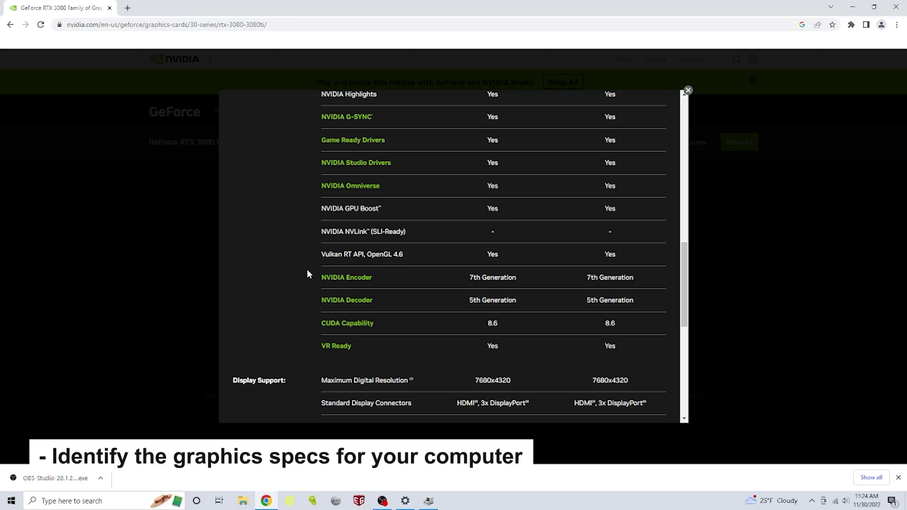
pyautogui.scroll(-4, 307, 269)
pyautogui.scroll(-1, 305, 270)
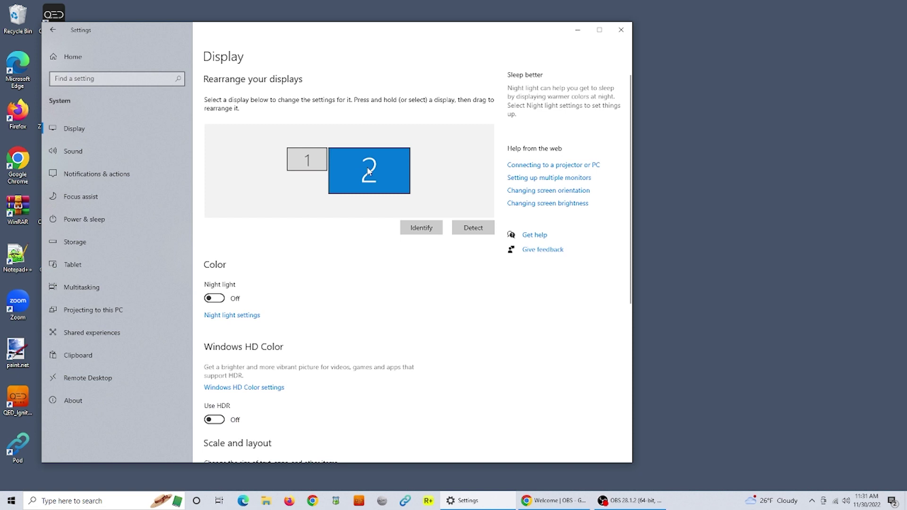
# Keep the display resolution at 3840 × 2160 (Recommended) and go to Advanced display settings.
pyautogui.scroll(-5, 361, 288)
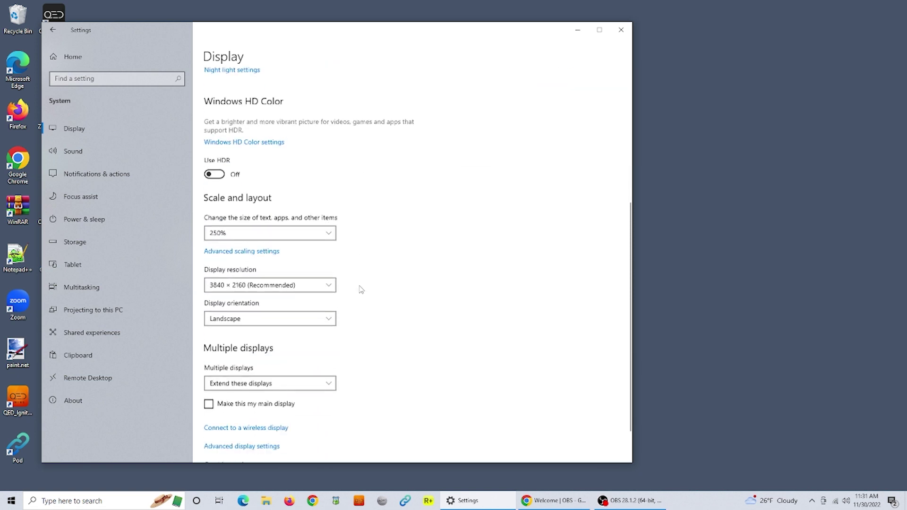
pyautogui.click(325, 268)
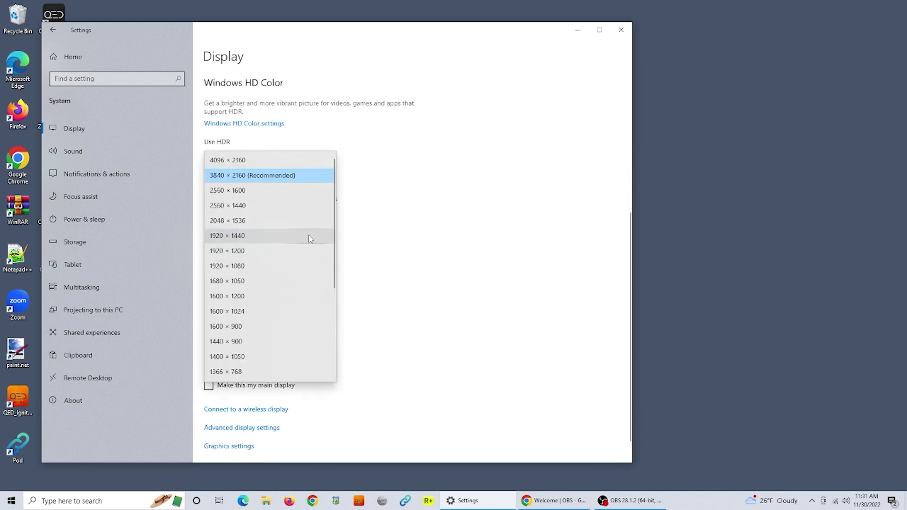
pyautogui.click(307, 177)
pyautogui.scroll(-1, 374, 322)
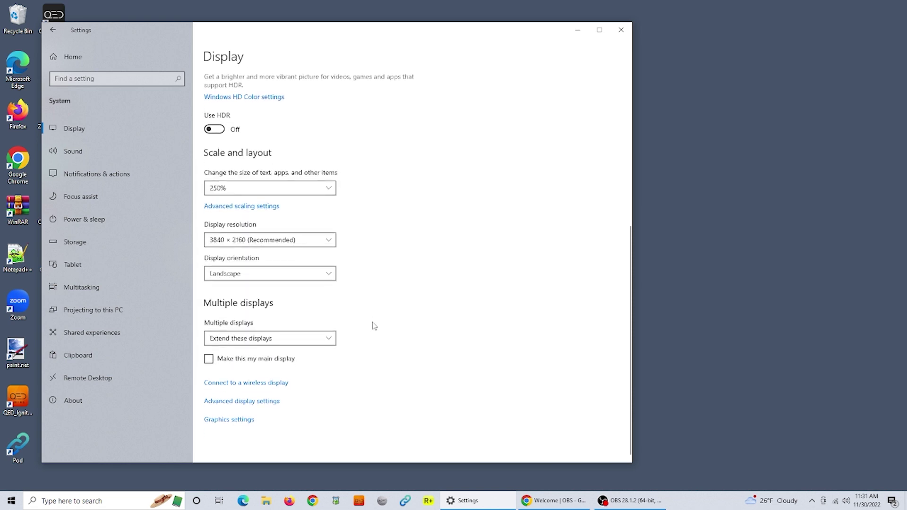
pyautogui.click(241, 402)
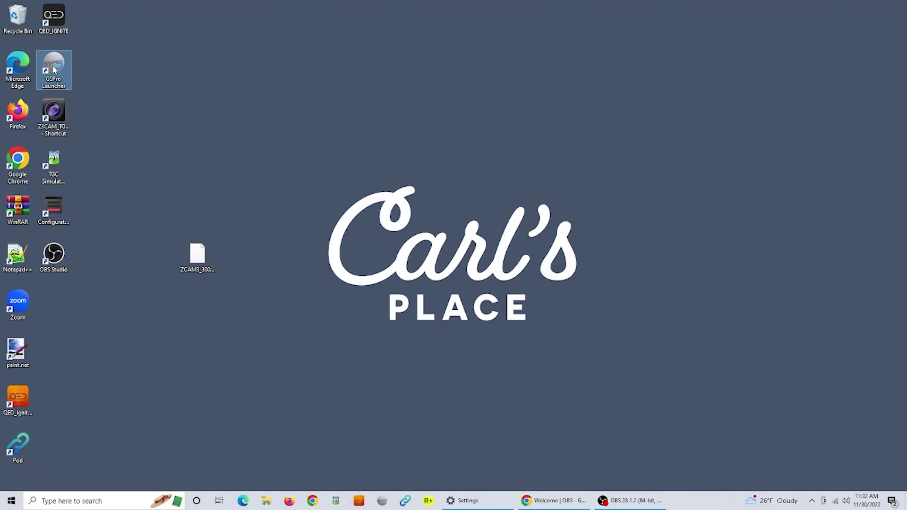
# Launch GSPro from its desktop Launcher shortcut.
pyautogui.doubleClick(53, 69)
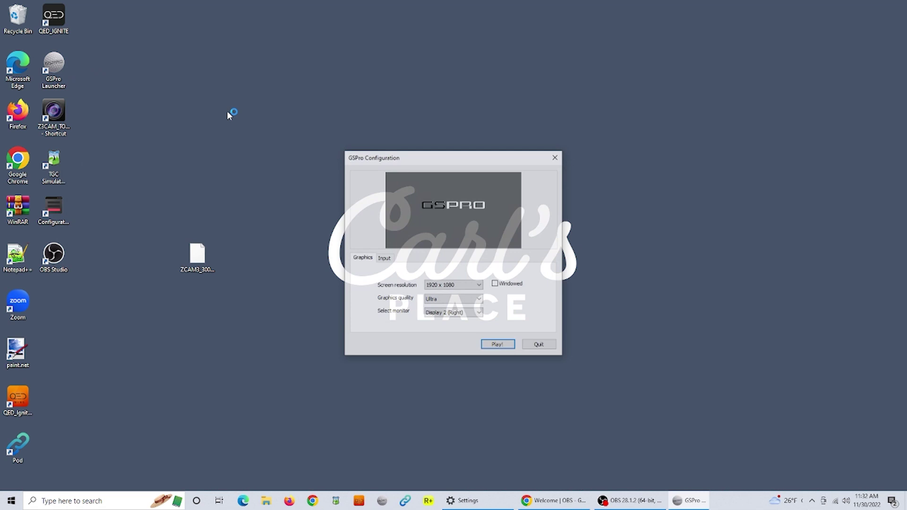
# Start GSPro at 3840 x 2160 with Ultra quality on Display 2 (Right).
pyautogui.click(480, 286)
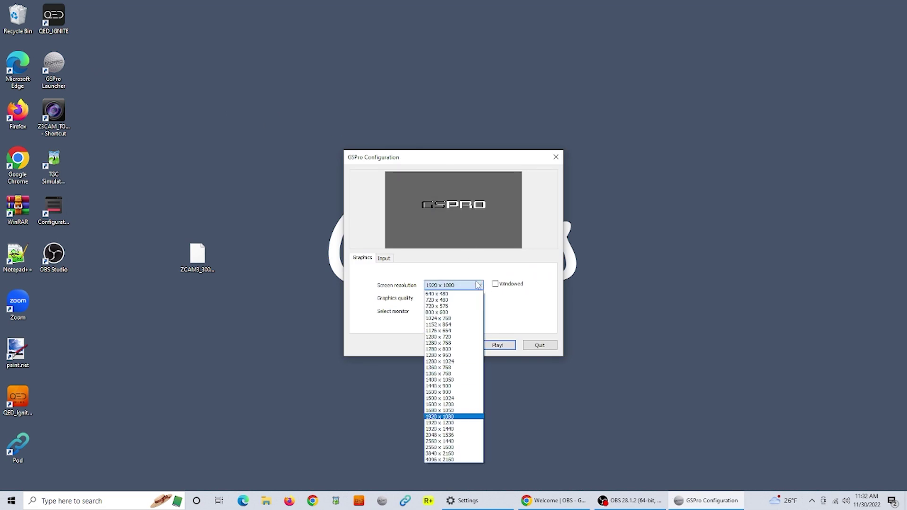
pyautogui.click(466, 454)
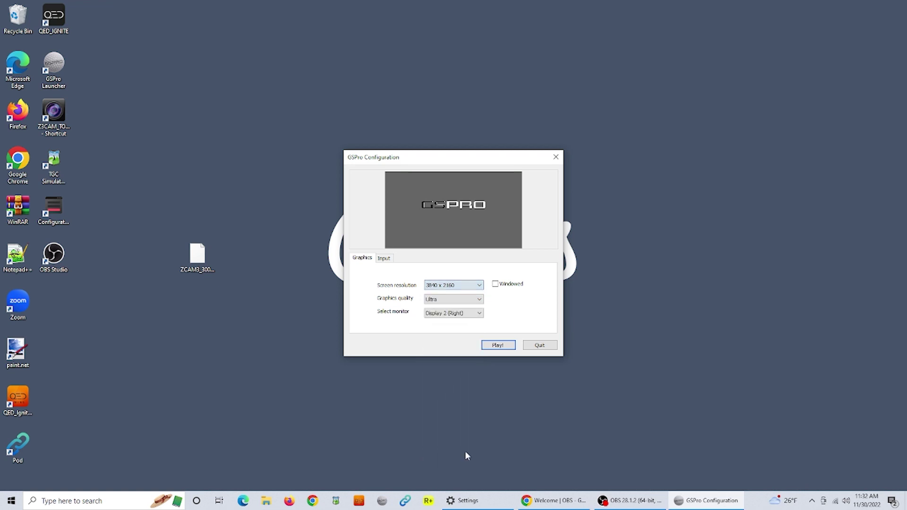
pyautogui.click(456, 302)
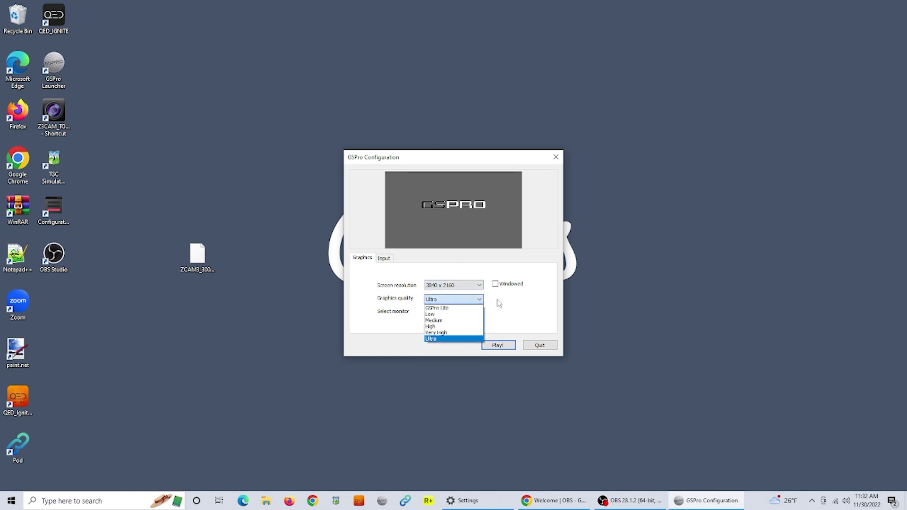
pyautogui.click(499, 301)
pyautogui.click(466, 313)
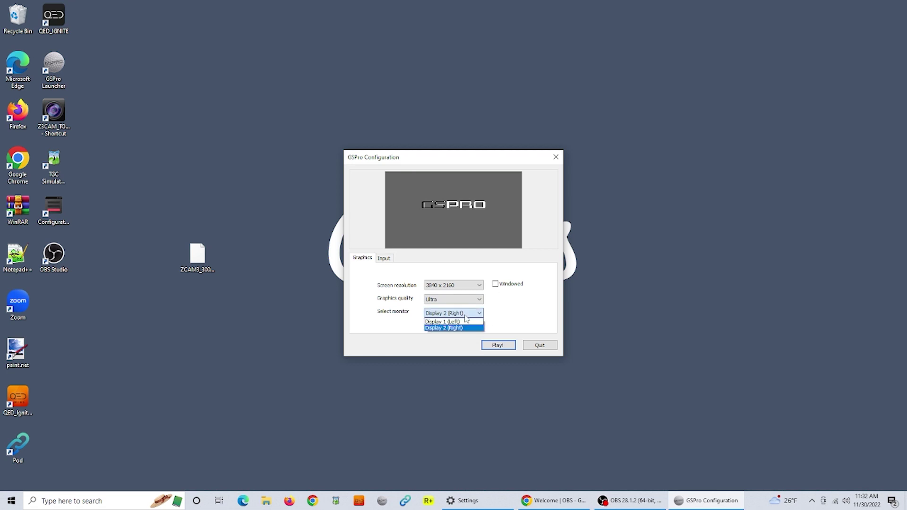
pyautogui.click(509, 321)
pyautogui.click(506, 347)
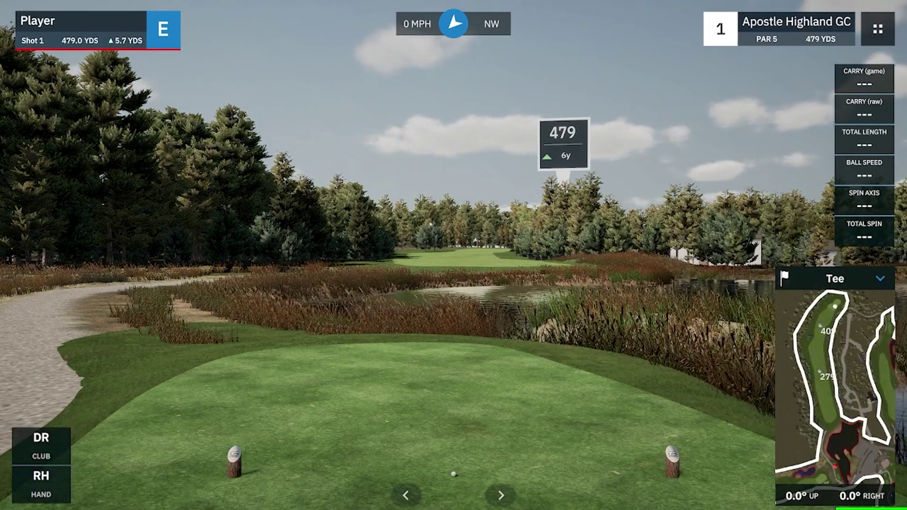
# Show GSPro's FPS read-out and cycle VSync through mode 2 to Vsync Off.
pyautogui.press('f')
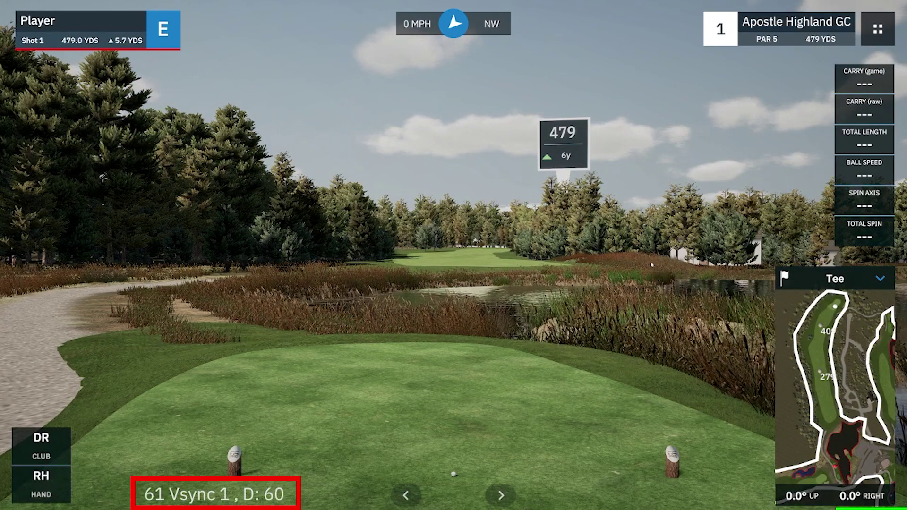
pyautogui.press('v')
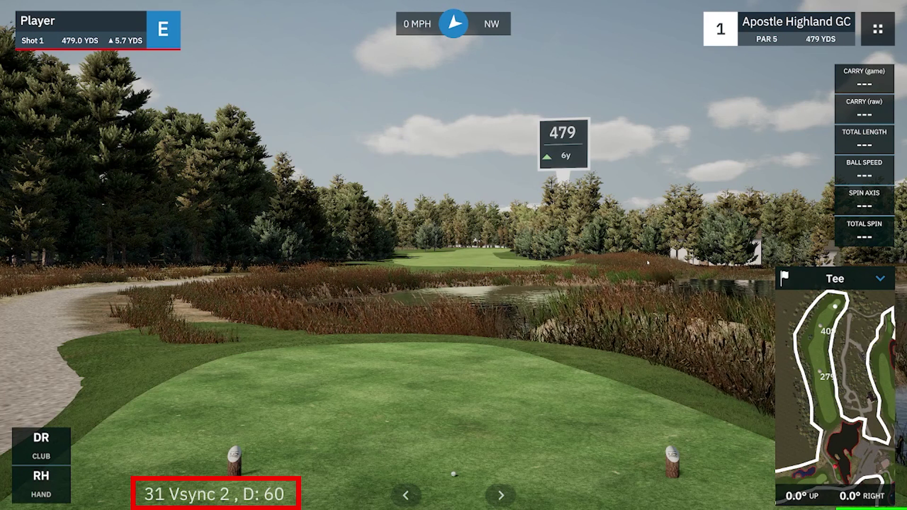
pyautogui.press('v')
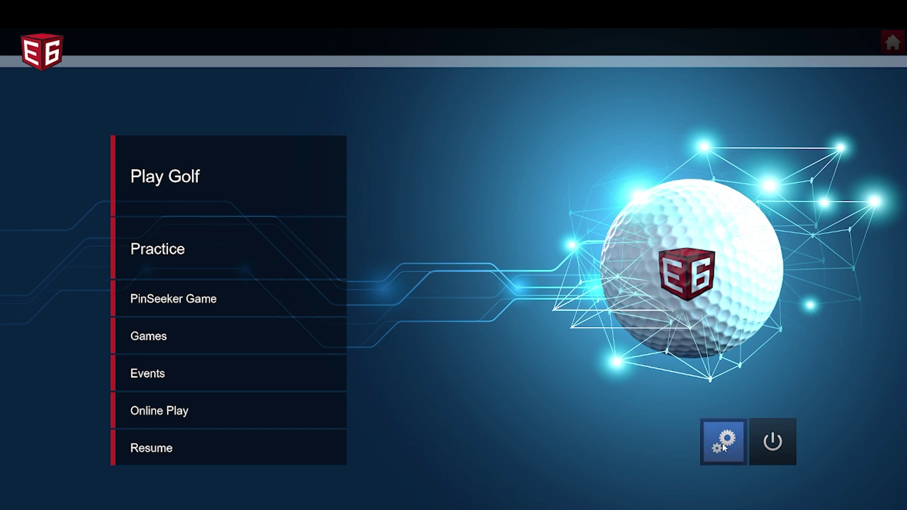
# Set E6 Connect's System Config video SSAA to 4k (3840x2160).
pyautogui.click(726, 446)
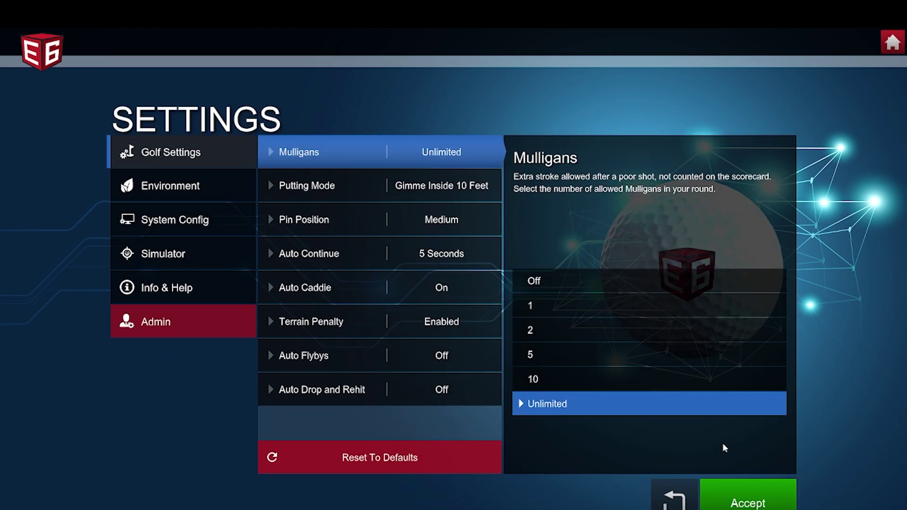
pyautogui.click(196, 225)
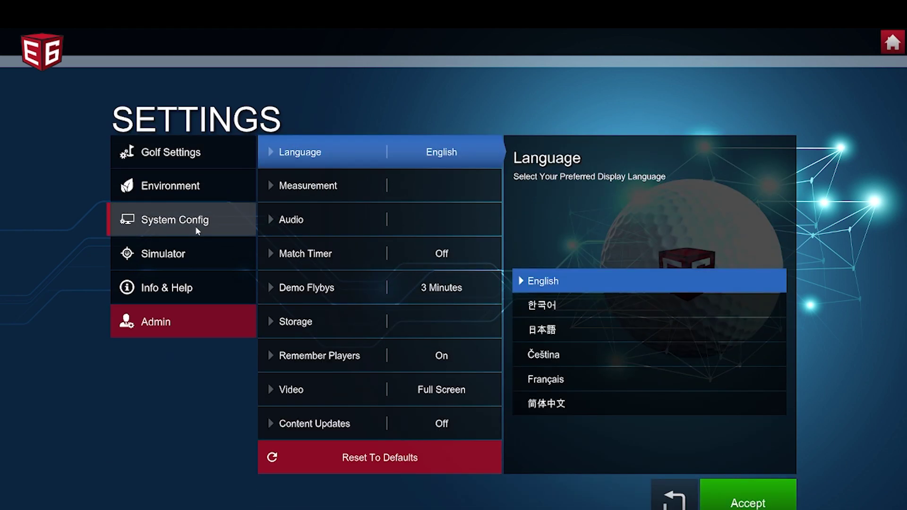
pyautogui.click(294, 393)
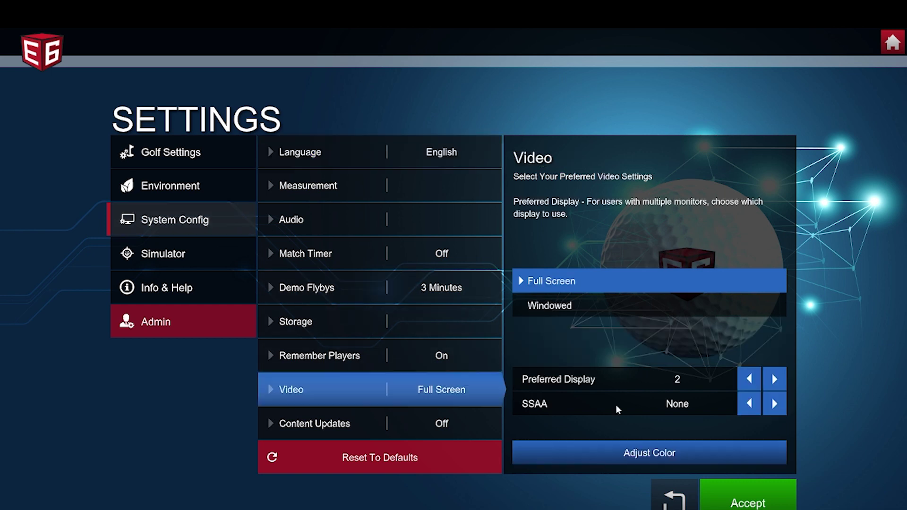
pyautogui.click(773, 404)
pyautogui.click(770, 405)
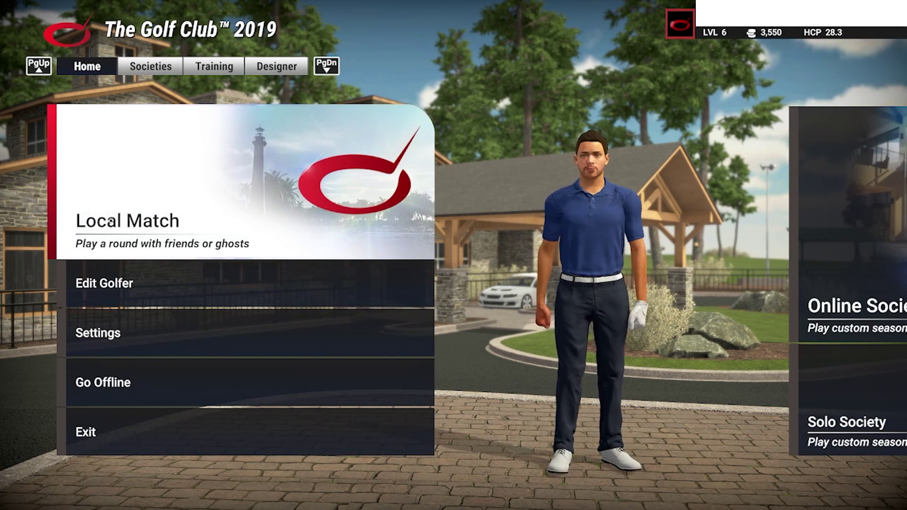
# Set The Golf Club 2019 graphics to Custom quality with 60 Hz VSync, then reach Advanced Graphics.
pyautogui.click(129, 325)
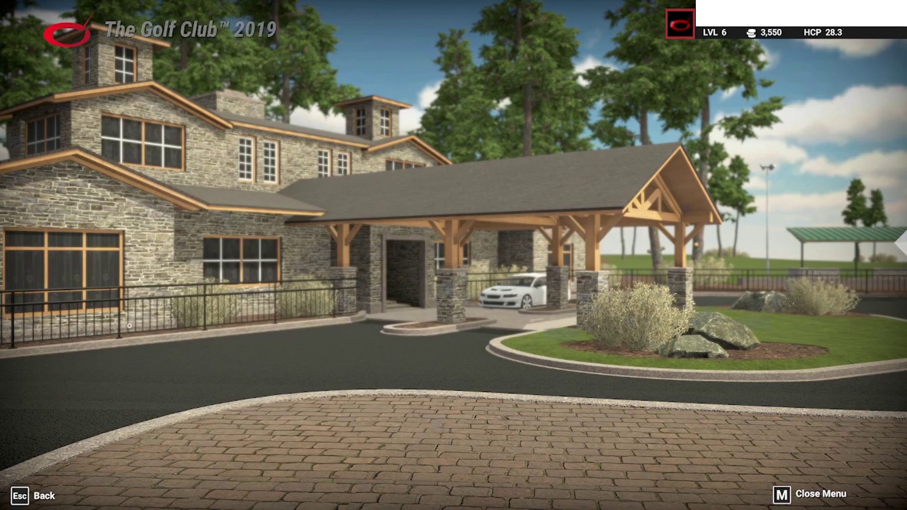
pyautogui.click(190, 255)
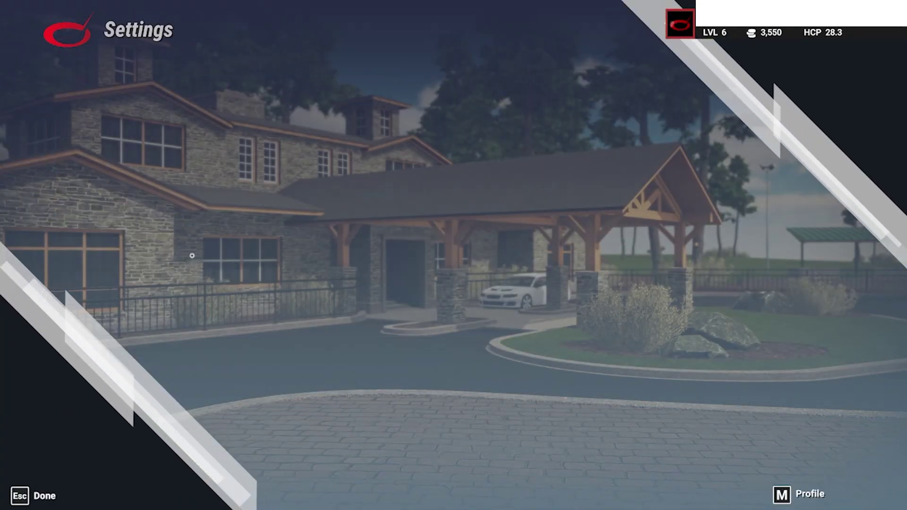
pyautogui.click(326, 124)
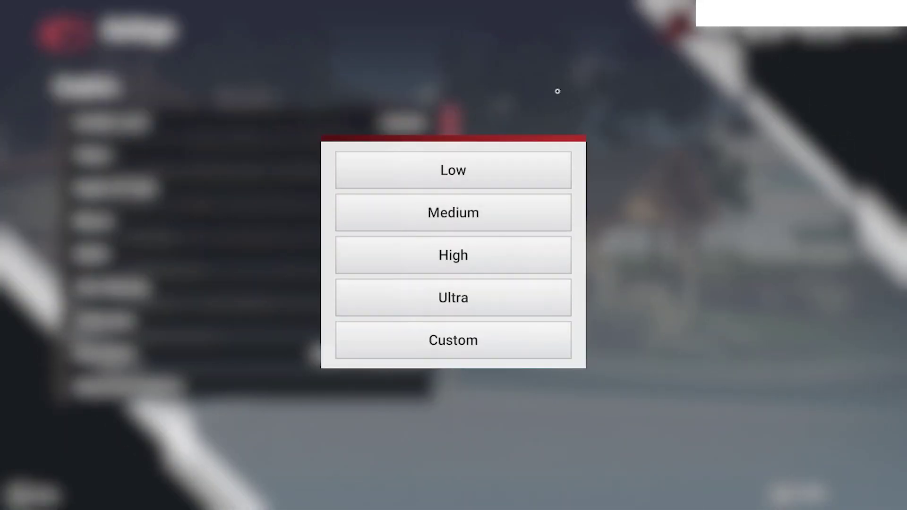
pyautogui.click(556, 122)
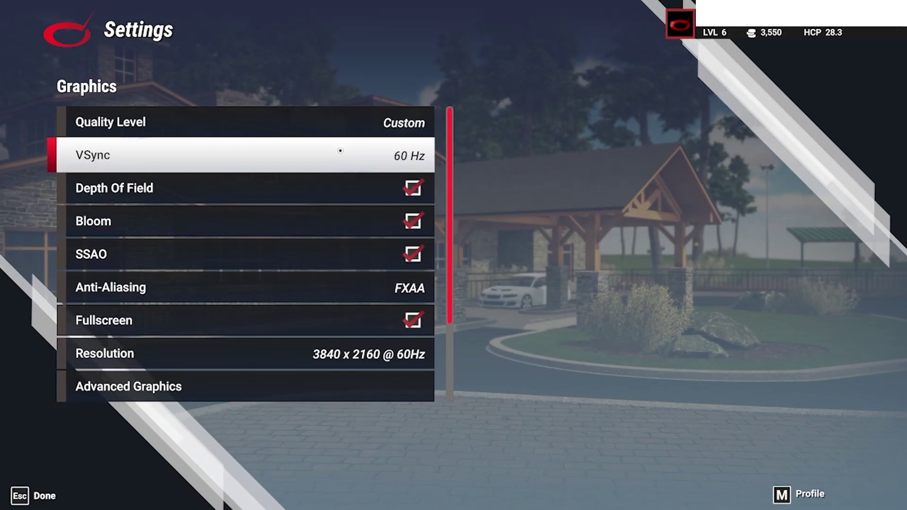
pyautogui.click(339, 152)
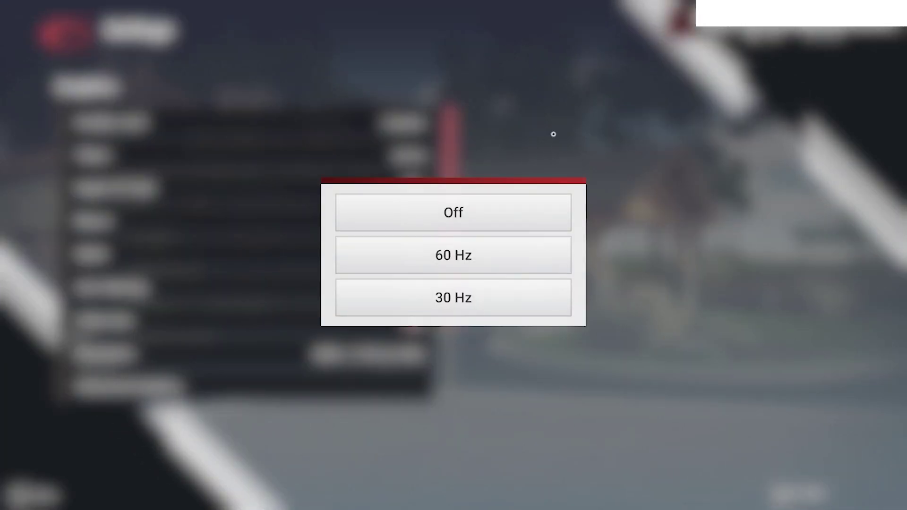
pyautogui.click(553, 134)
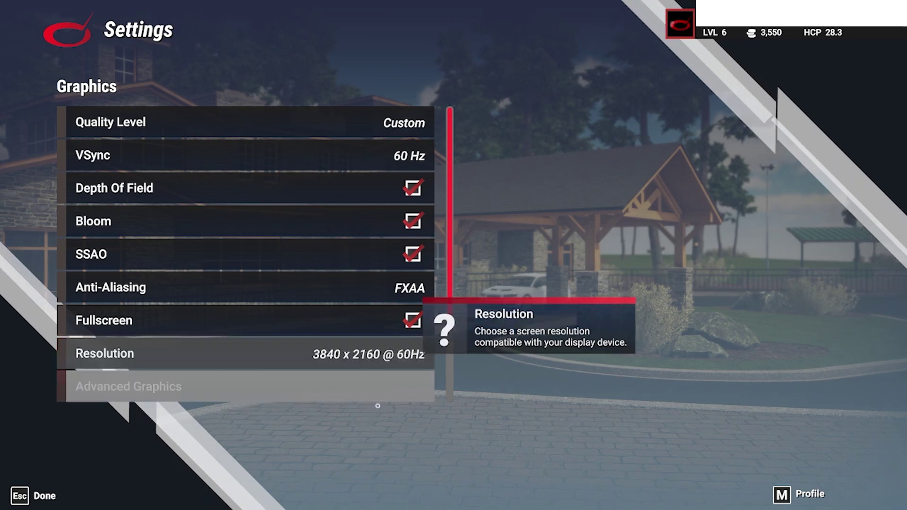
pyautogui.click(369, 389)
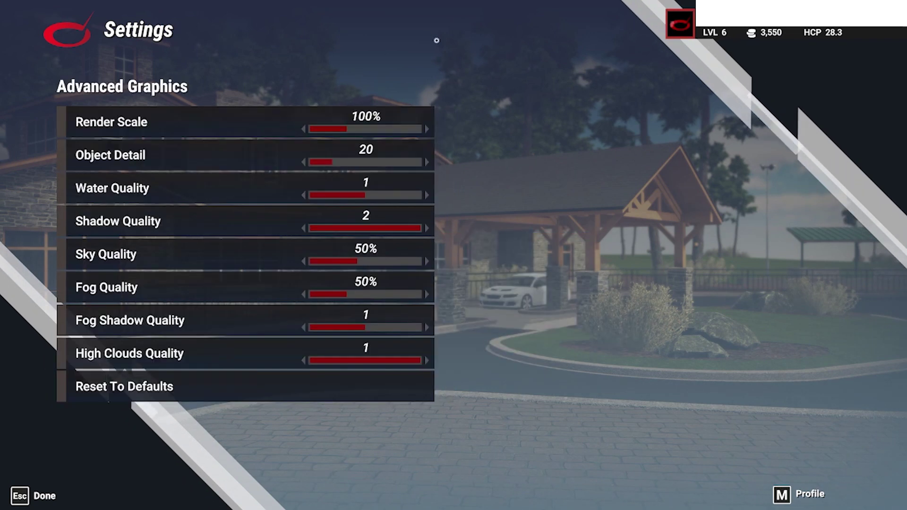